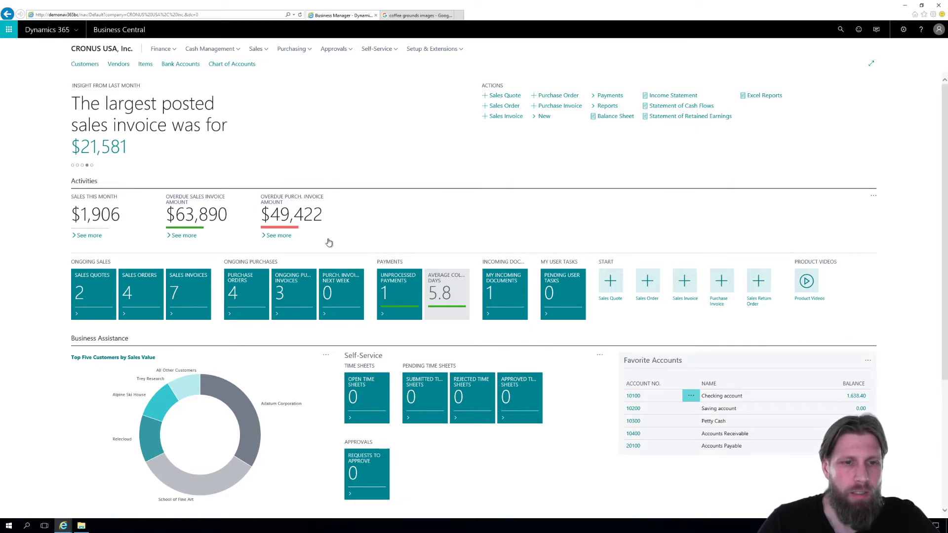
- Scroll the Role Center down and back up to look it over
scroll(330, 261, "down", 3)
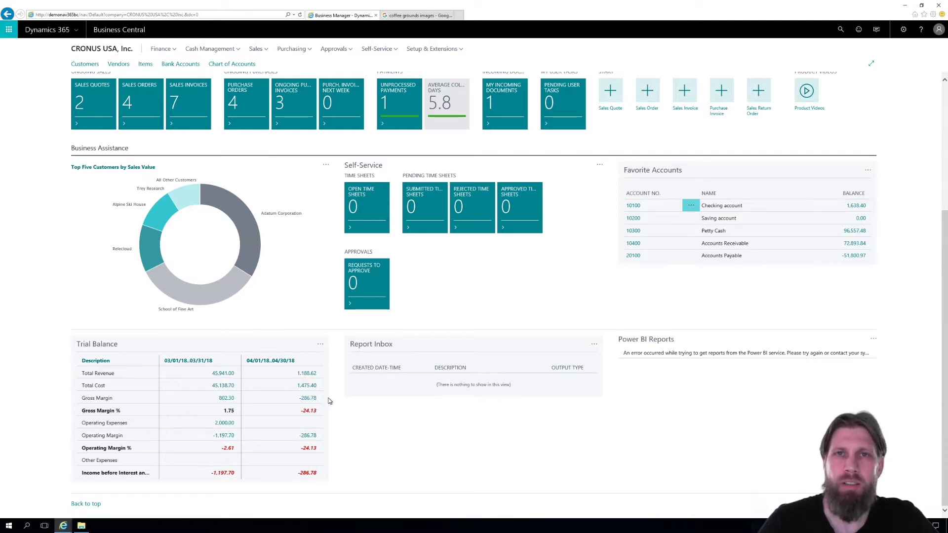
scroll(332, 388, "up", 4)
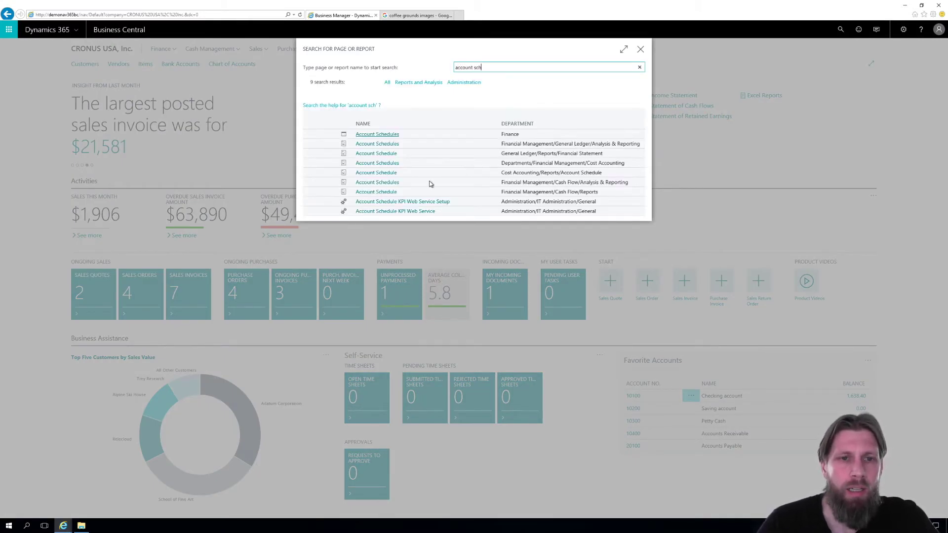
- Open Account Schedules from the search results and select the M-INCOME schedule
left_click(372, 135)
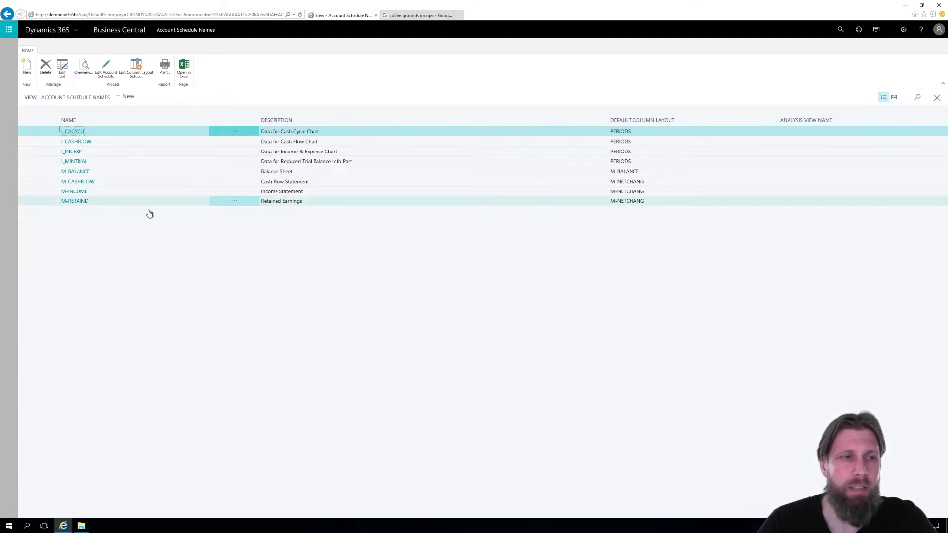
left_click(102, 191)
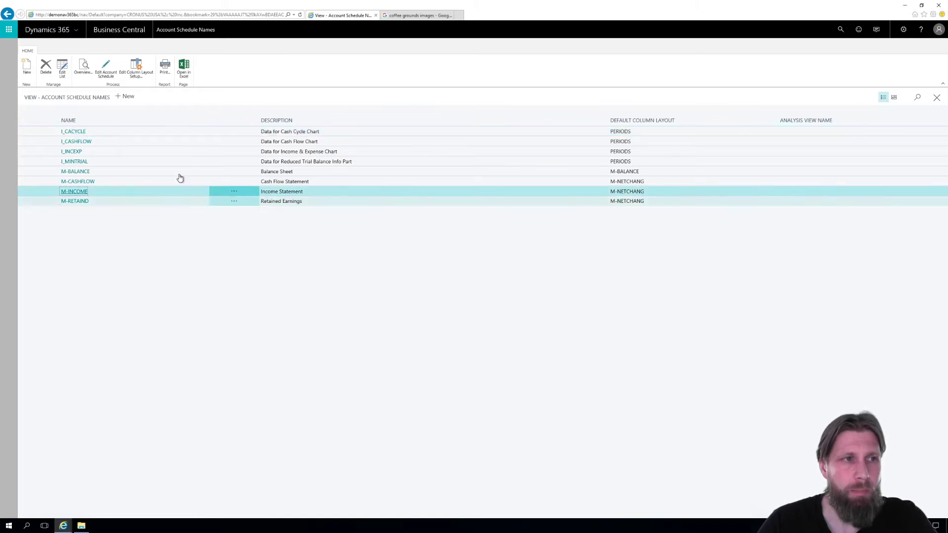
- Open the M-INCOME overview and set View by to Month
left_click(82, 68)
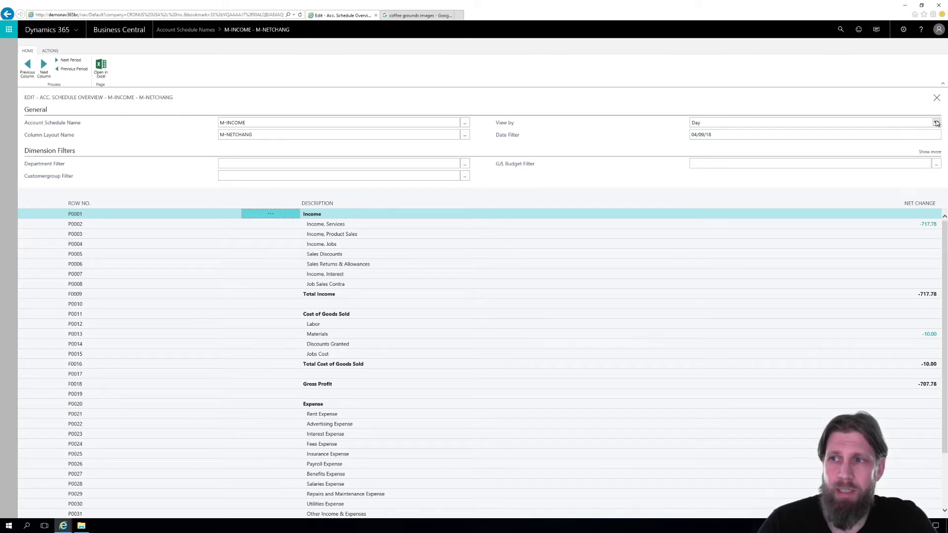
left_click(936, 123)
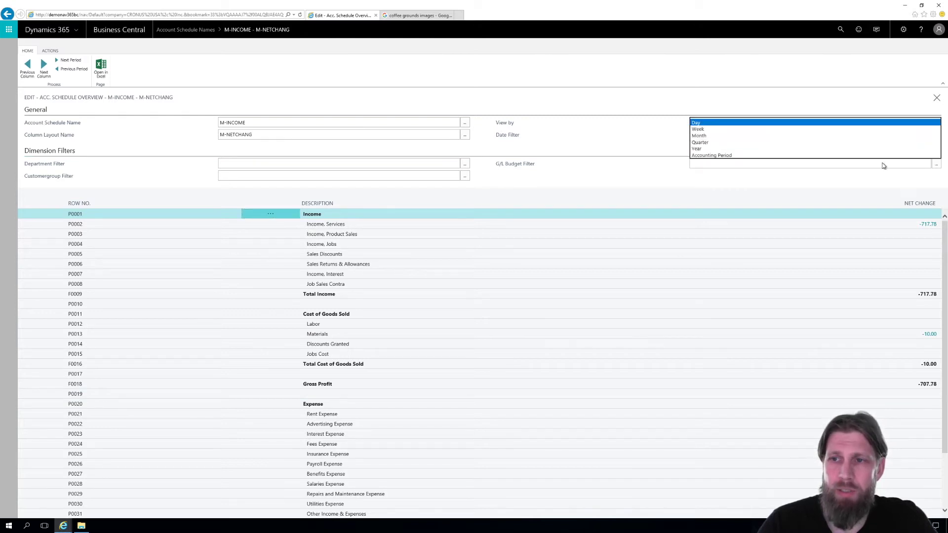
left_click(701, 136)
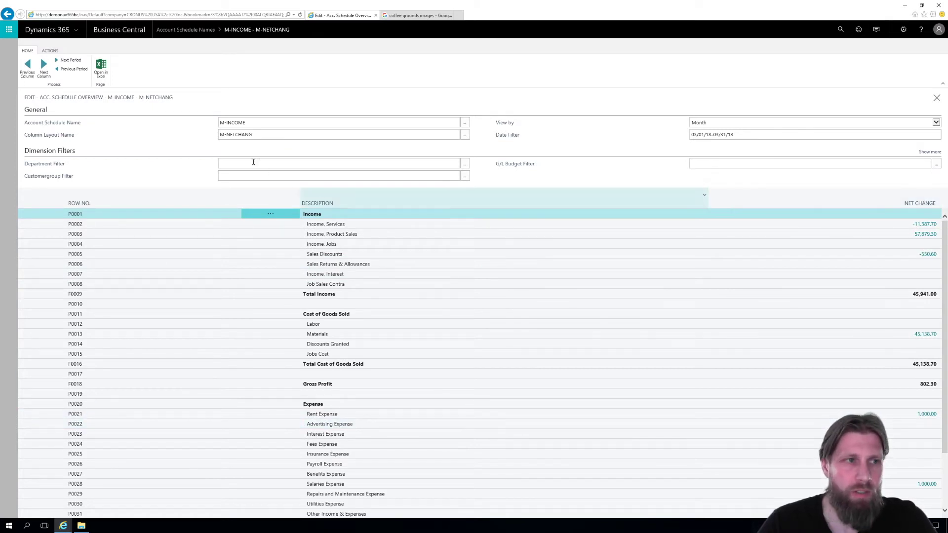
left_click(465, 136)
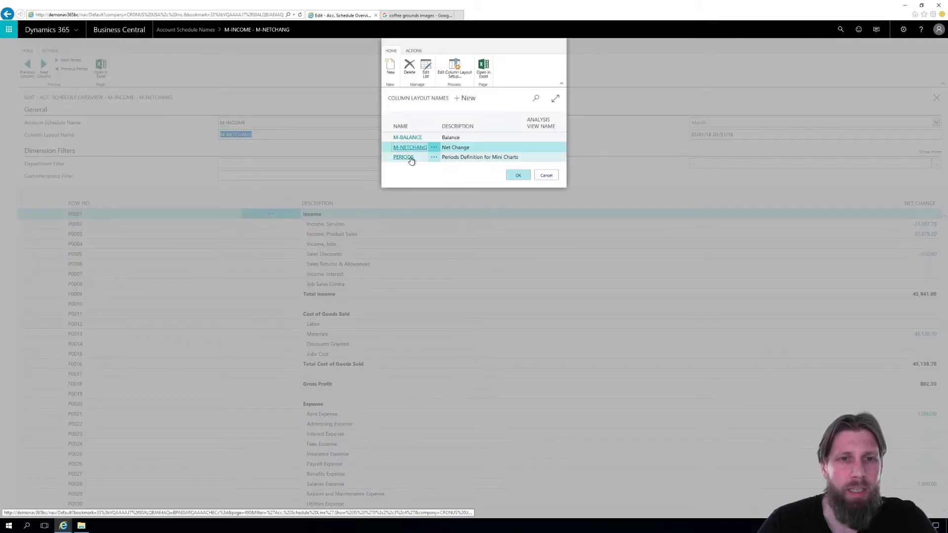
- Apply the PERIODS column layout to M-INCOME, review the monthly columns, then close the overview
left_click(526, 179)
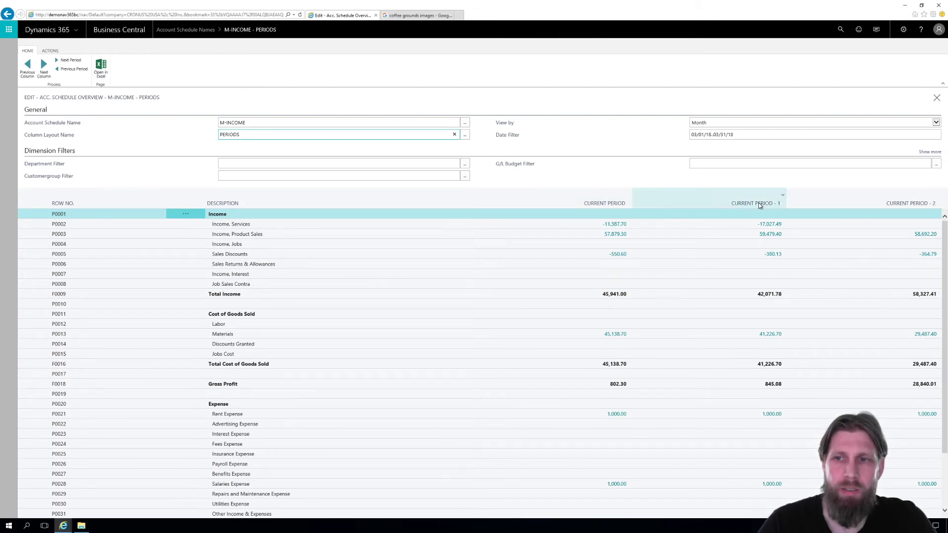
left_click(747, 138)
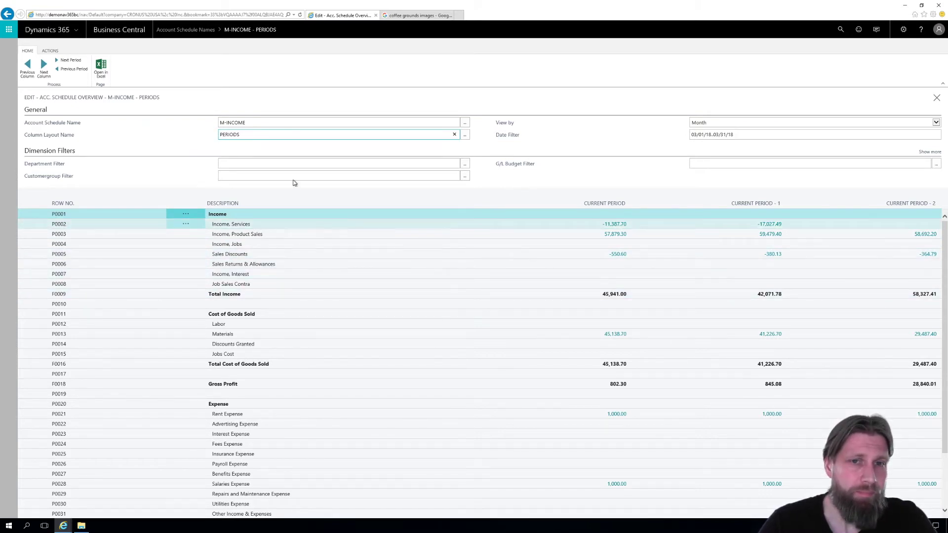
mouse_move(645, 165)
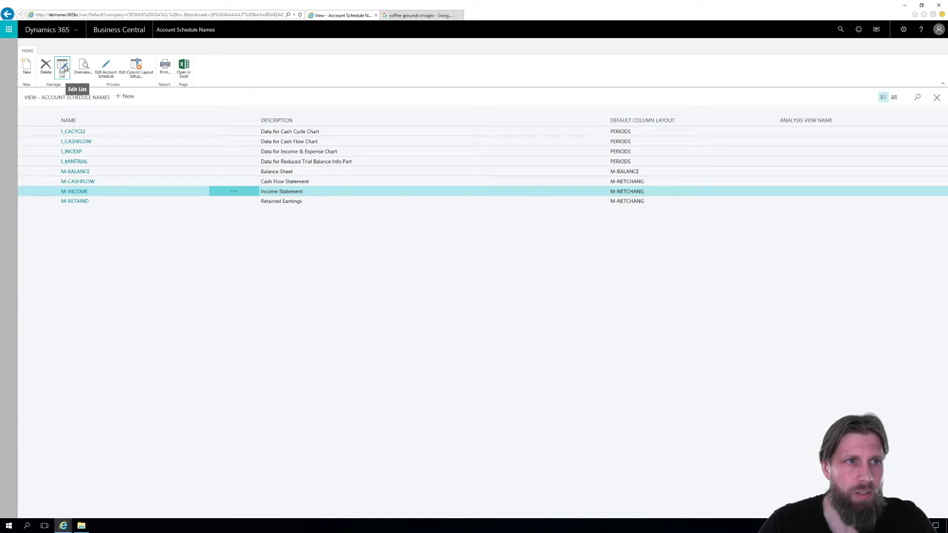
left_click(79, 191)
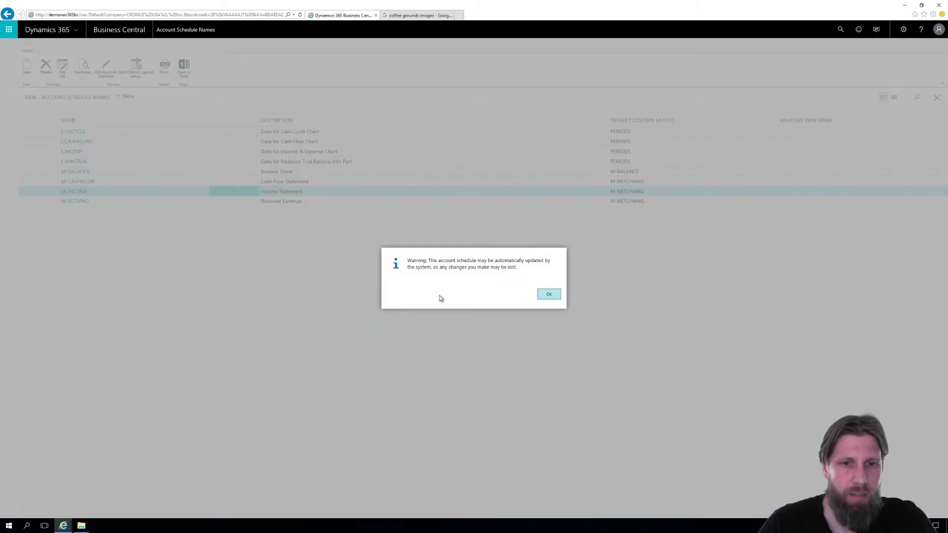
left_click(559, 294)
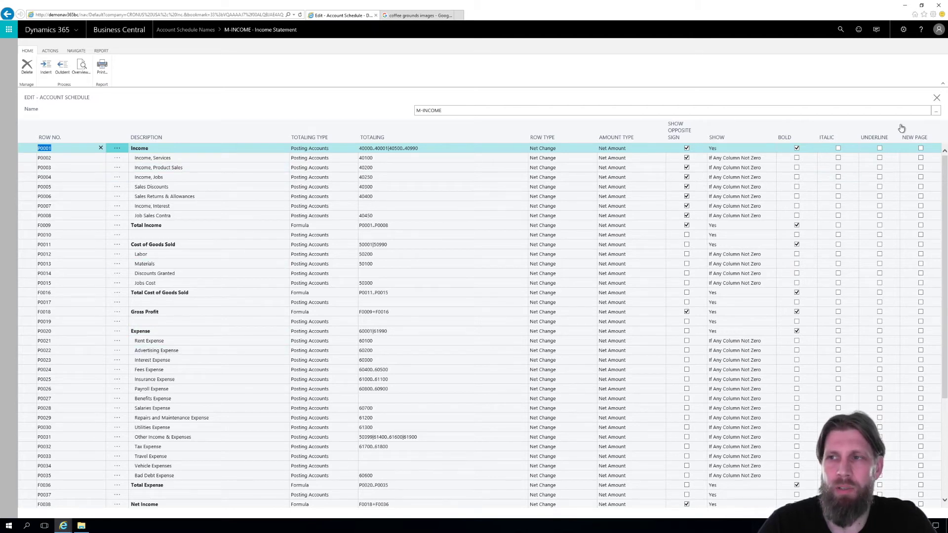
key("Escape")
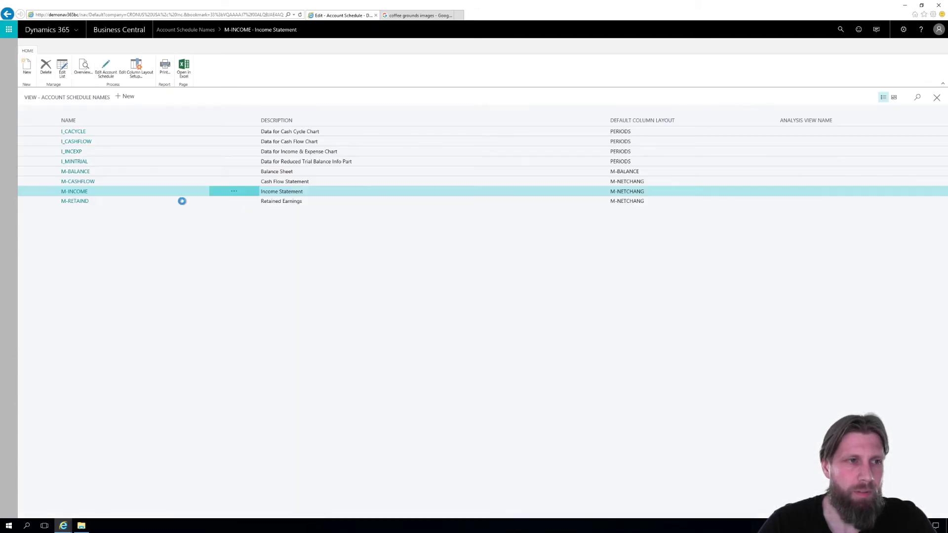
- Select I_INCEXP, open it with Edit Account Schedule, and start a new row after row 80
left_click(114, 153)
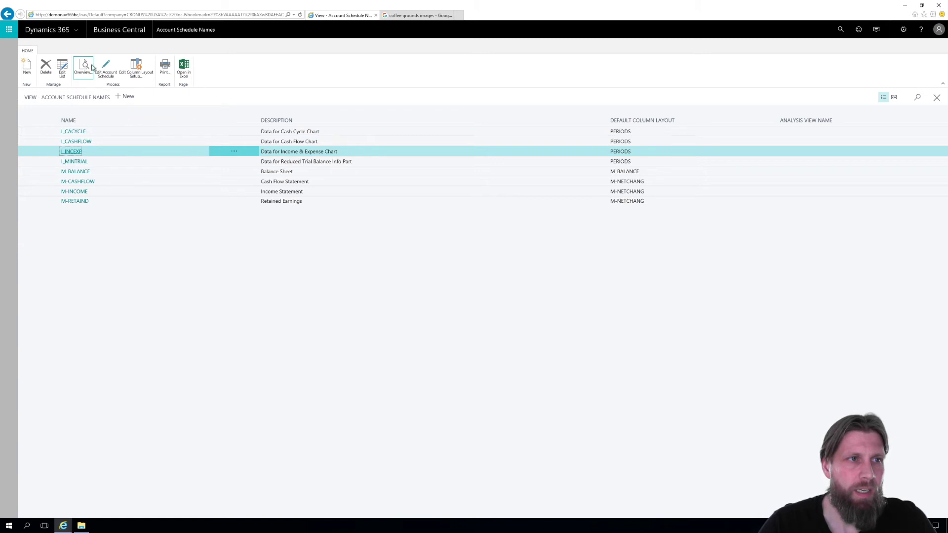
left_click(108, 69)
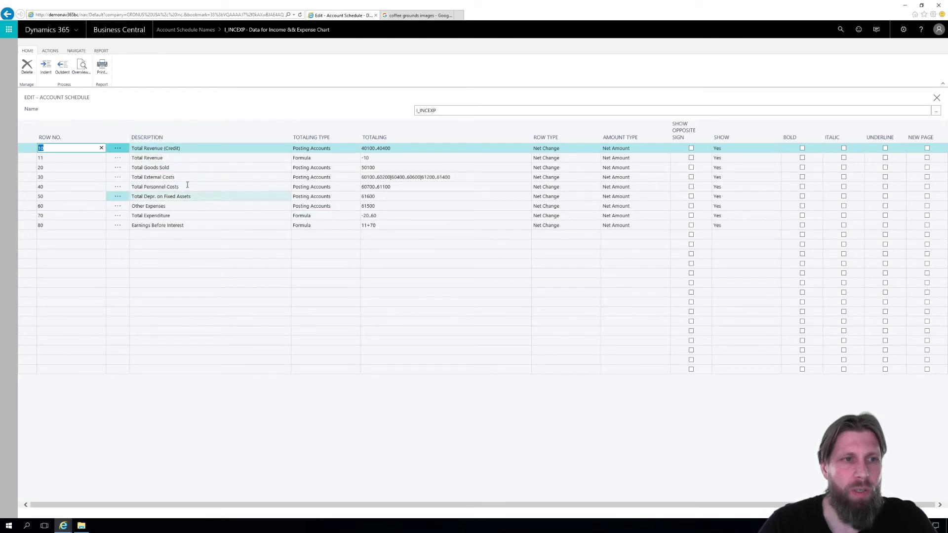
left_click(46, 235)
- Enter row number 90 with the description 'Test Line Added'
type("90")
key("Tab")
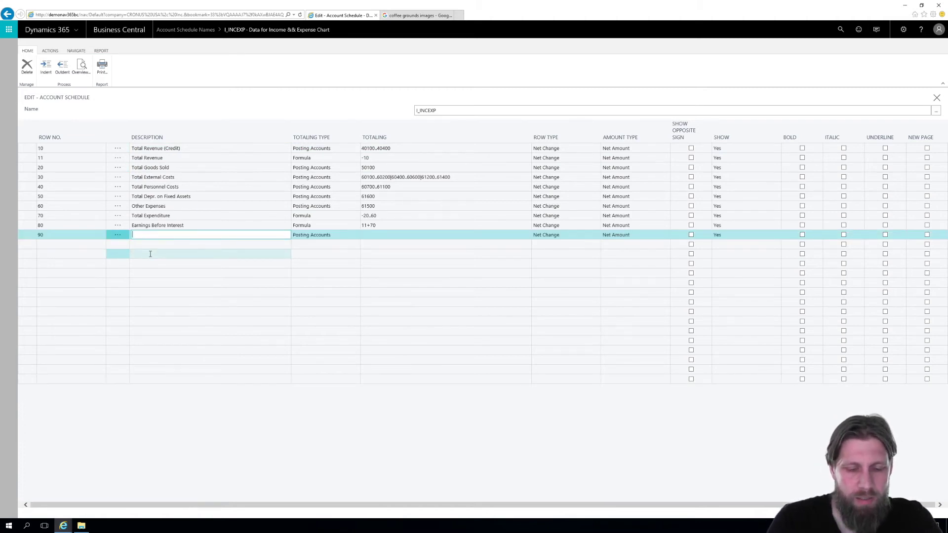
type("Test Line")
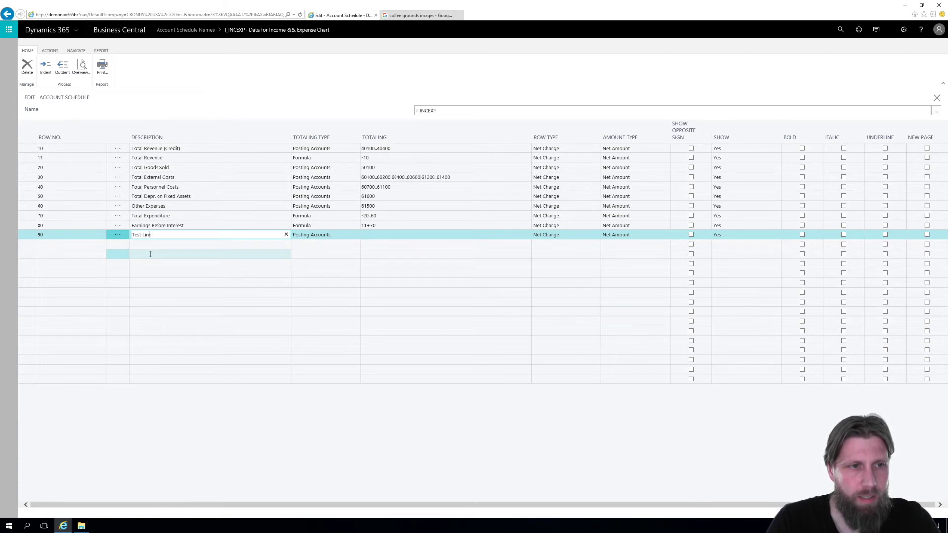
type(" Added")
key("Tab")
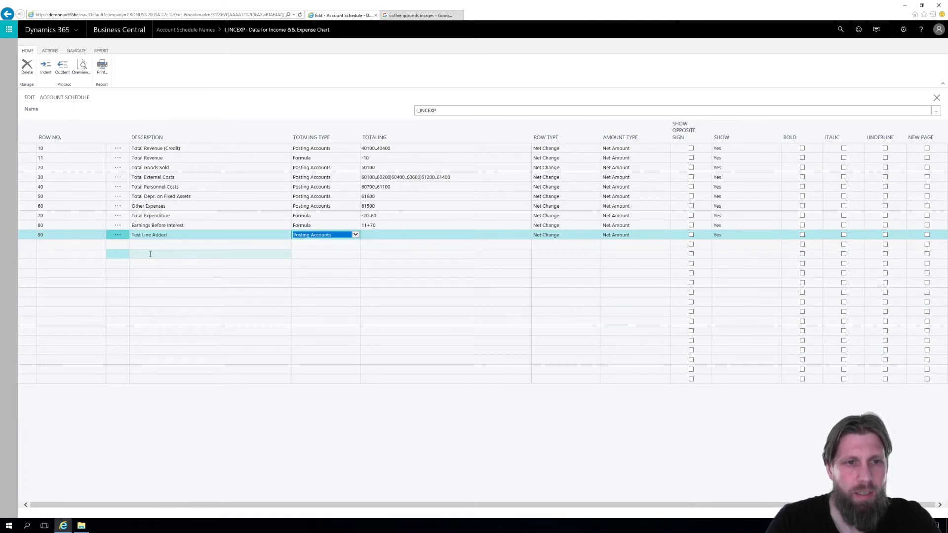
- Set row 90's Totaling to G/L account 20100 Accounts Payable and save the row
left_click(377, 235)
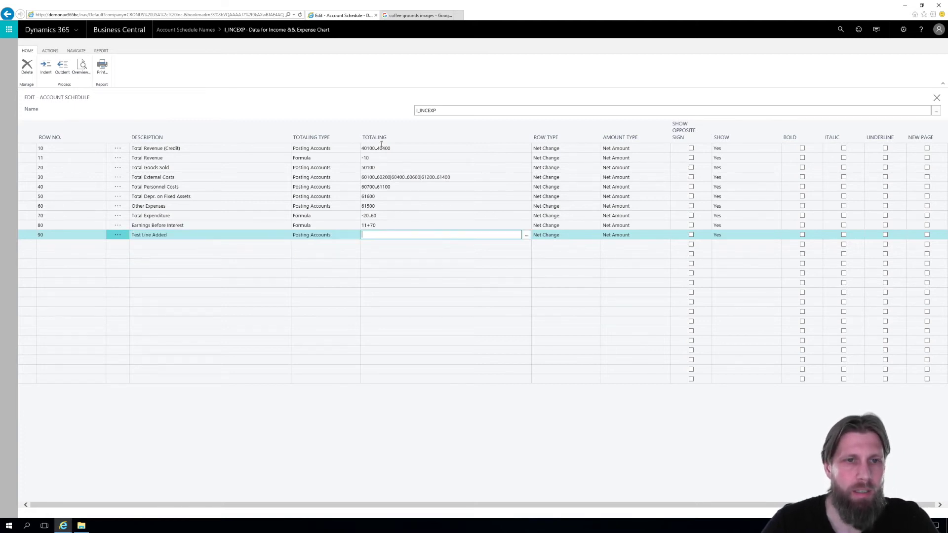
mouse_move(381, 141)
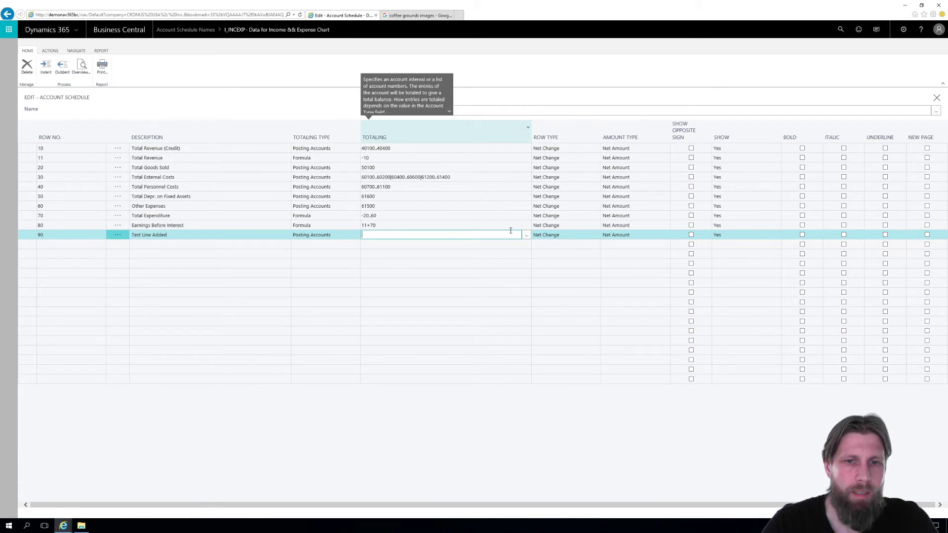
left_click(435, 290)
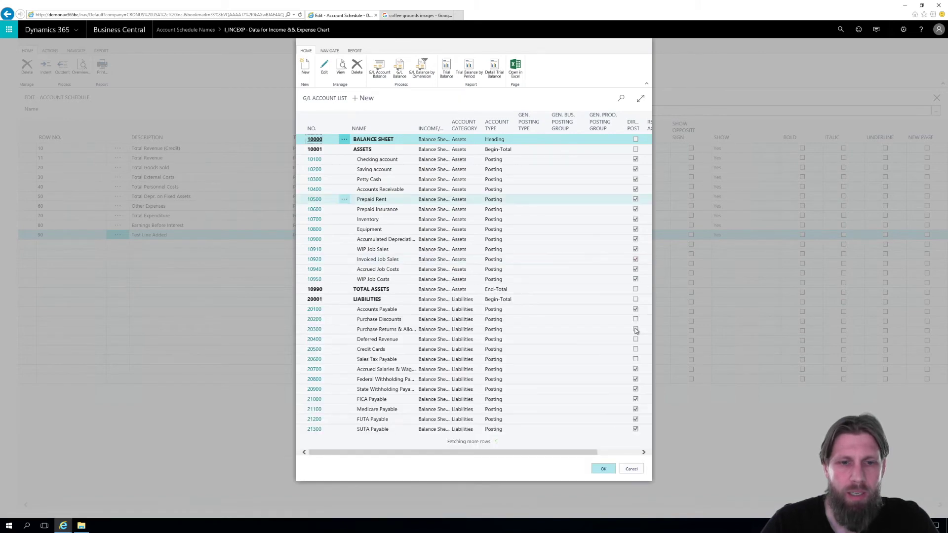
left_click(568, 310)
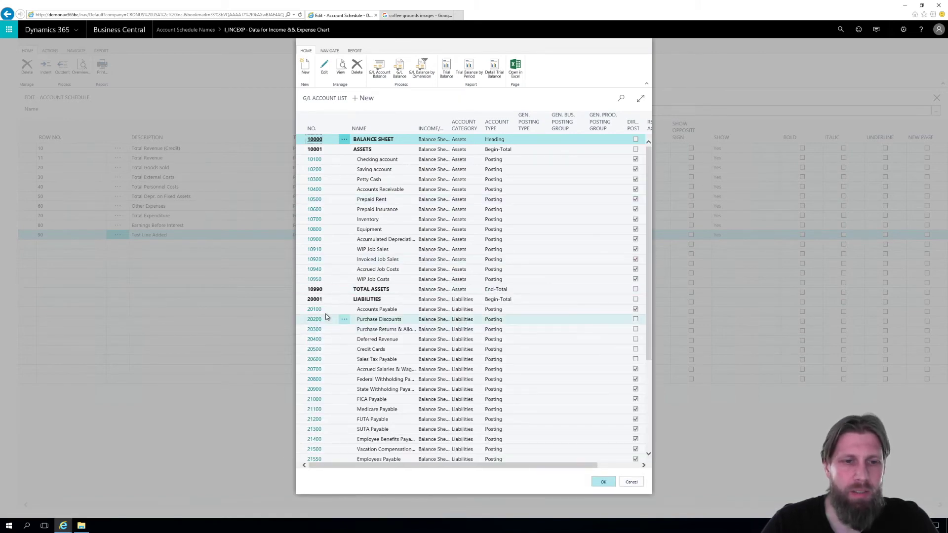
left_click(603, 482)
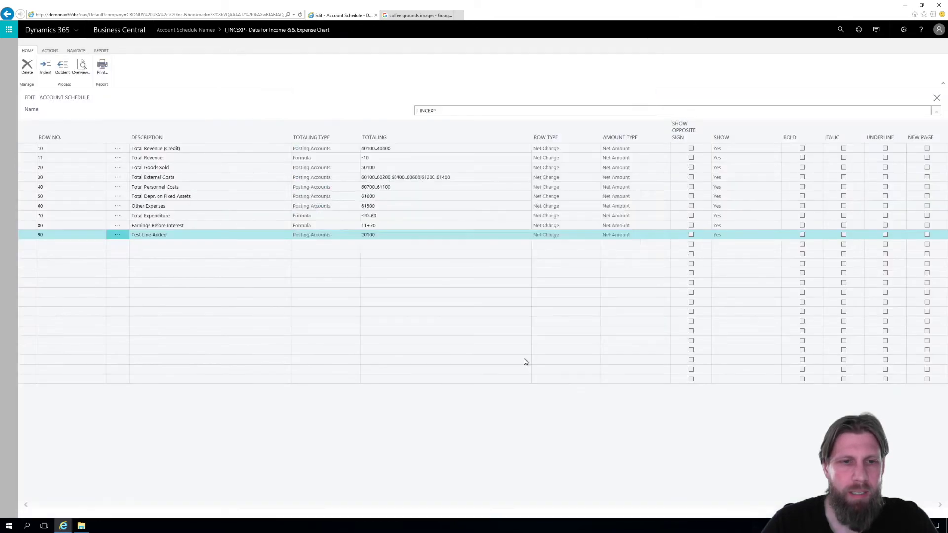
left_click(524, 360)
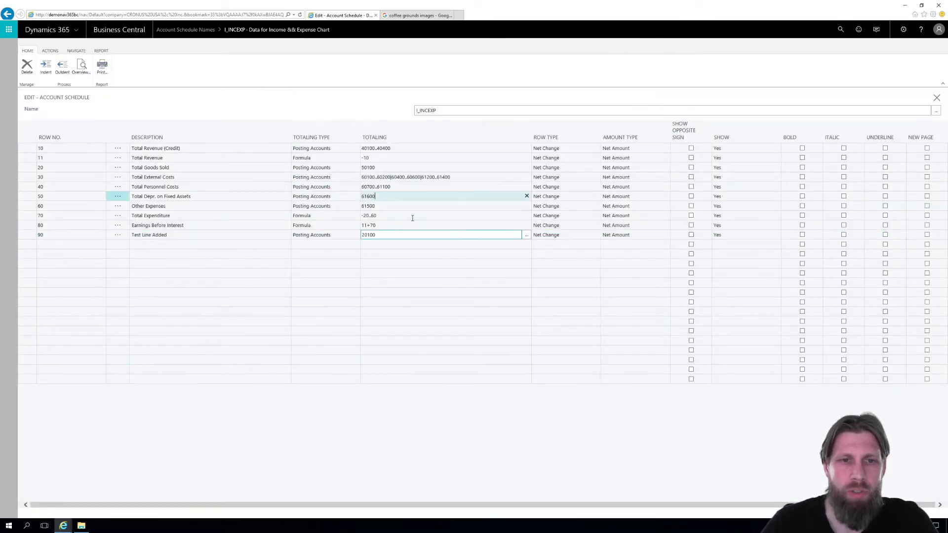
left_click(415, 196)
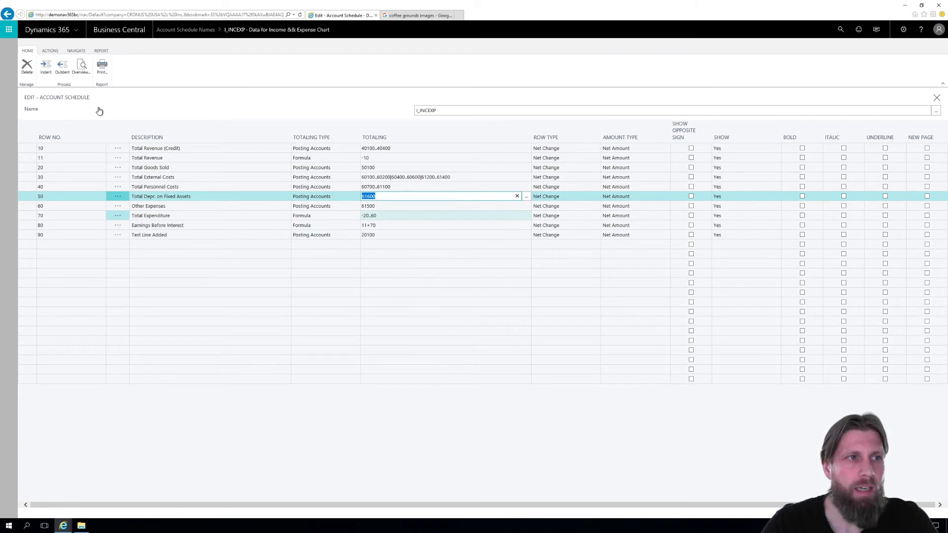
- Open the overview and drill from Test Line Added's -50.00 into the Navigate page for document 108209
left_click(83, 68)
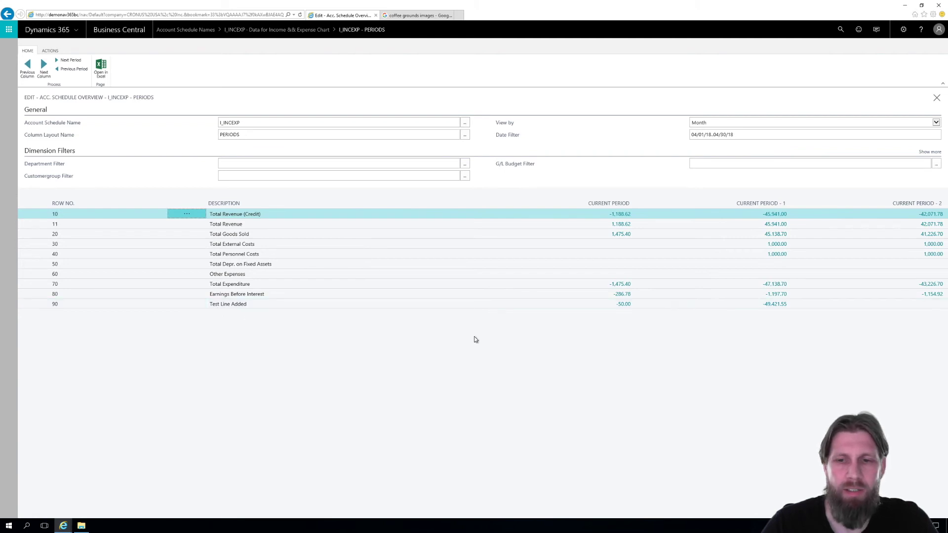
left_click(622, 304)
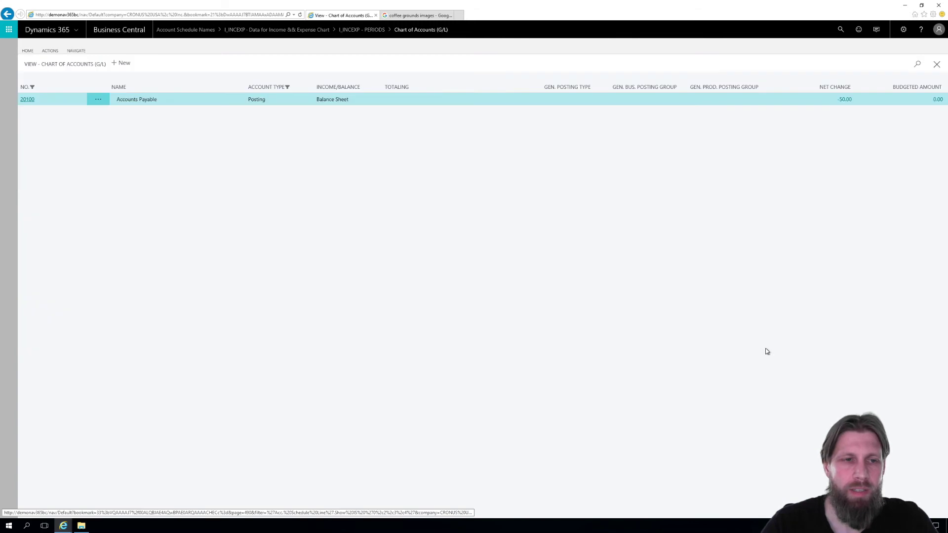
left_click(841, 100)
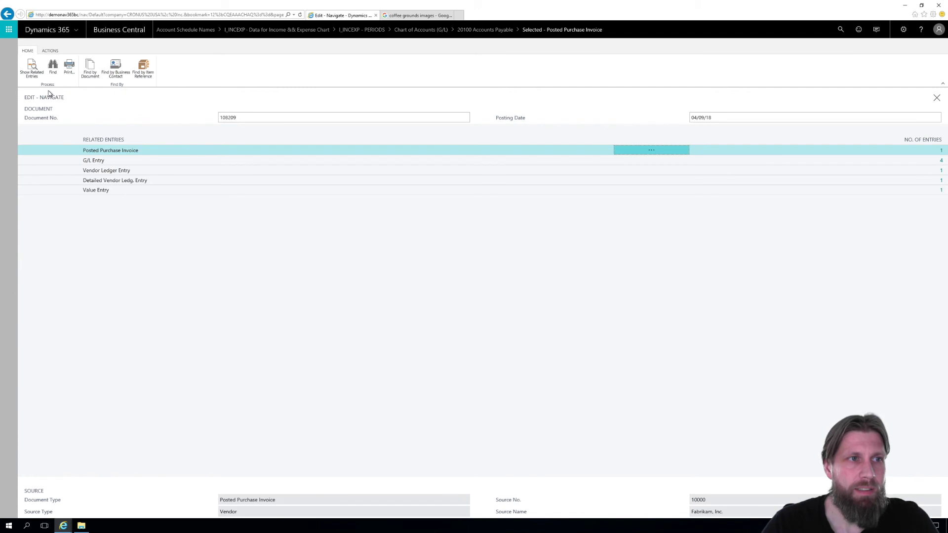
- Open posted purchase invoice 108209 behind the Accounts Payable entry
left_click(652, 150)
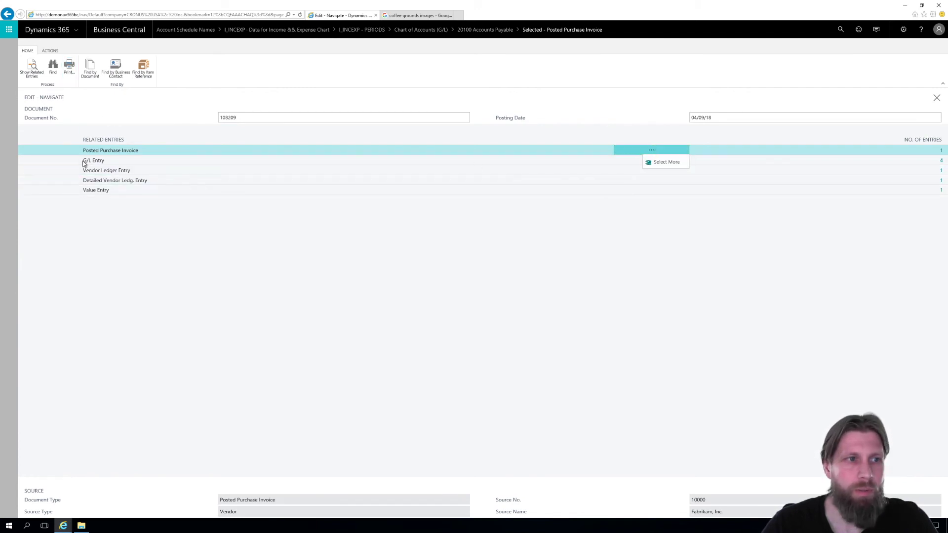
left_click(100, 152)
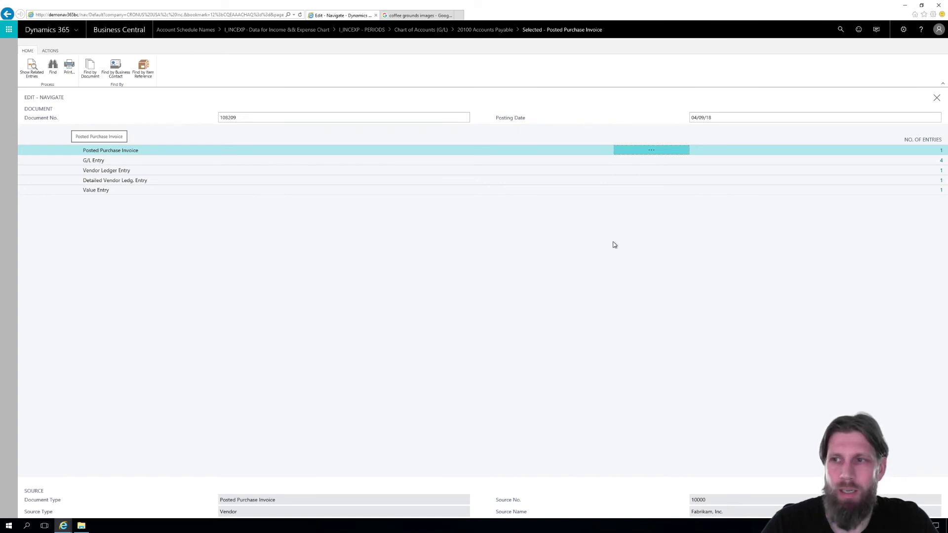
left_click(942, 152)
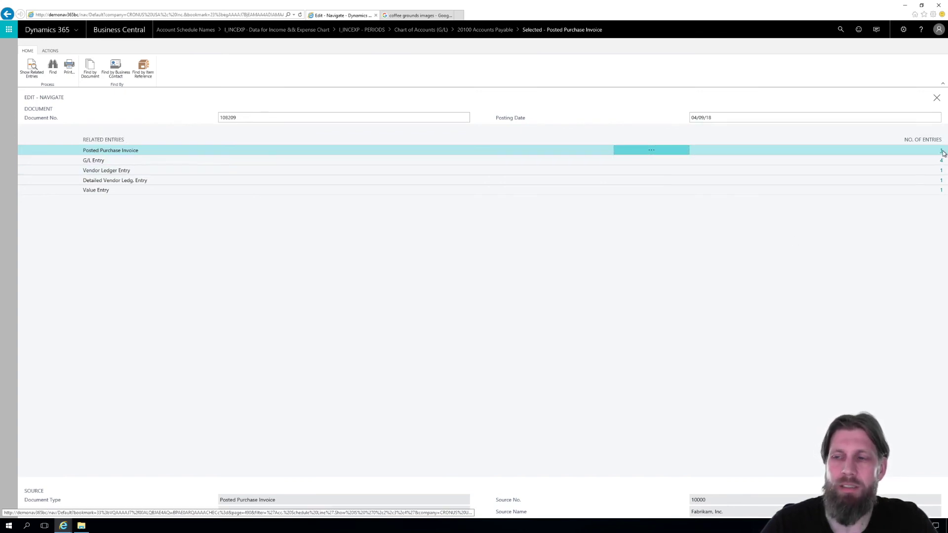